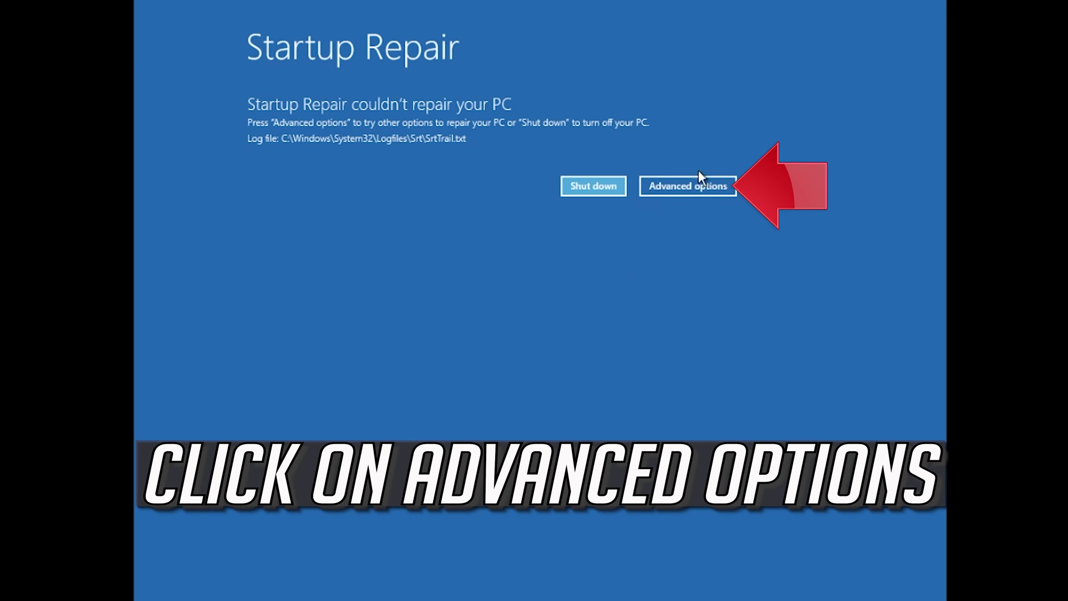
Step: From the failed Startup Repair screen, go to Advanced options
{"action": "left_click", "coordinate": [699, 186]}
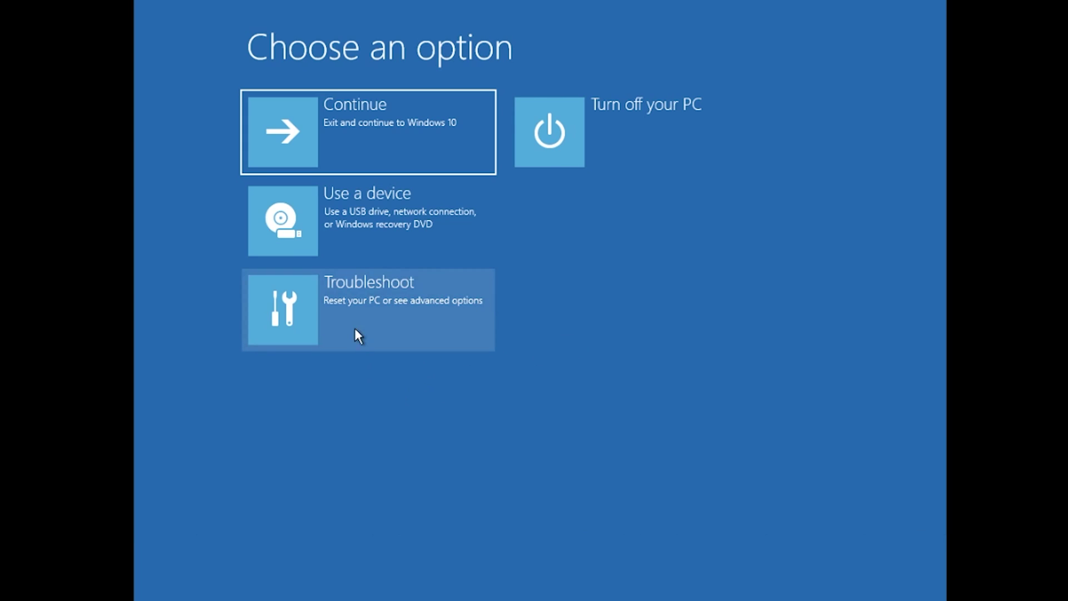
Step: Enter Troubleshoot and select the user account so Startup Repair can continue
{"action": "left_click", "coordinate": [355, 329]}
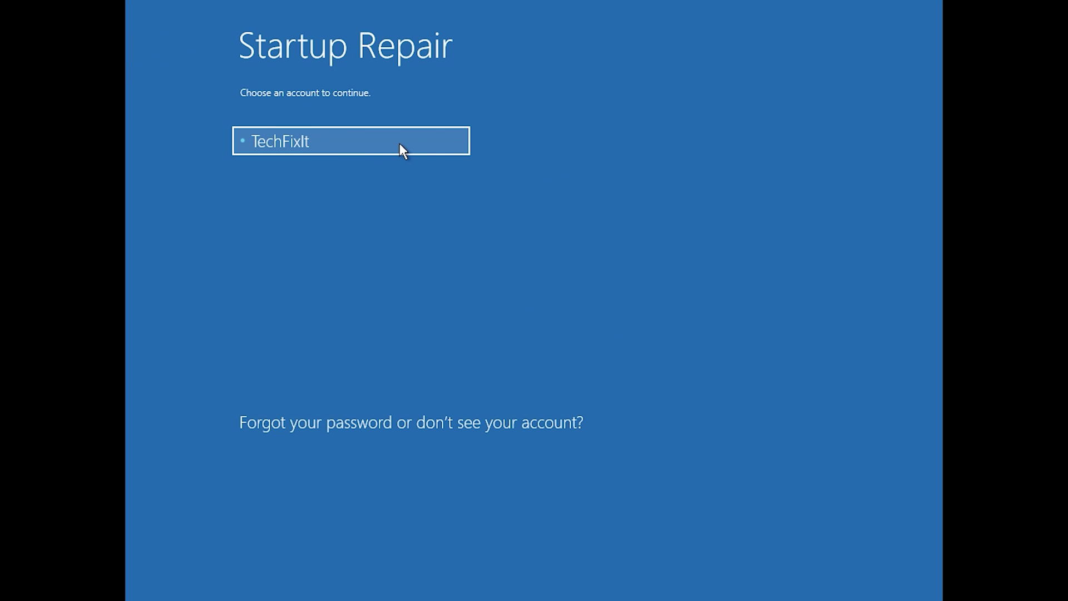
{"action": "left_click", "coordinate": [400, 144]}
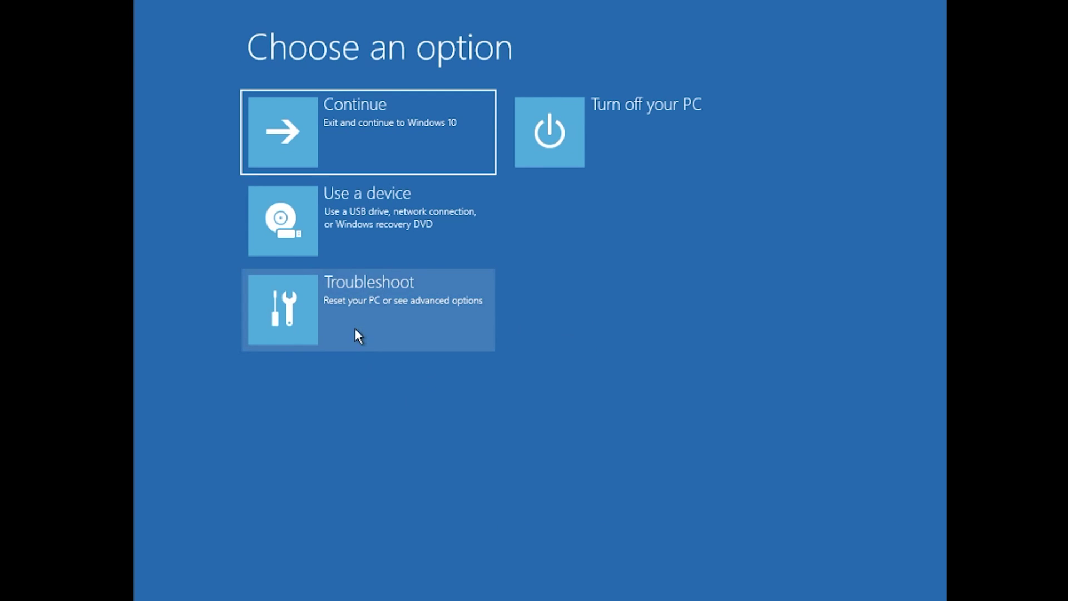
Step: Open Command Prompt via Troubleshoot > Advanced options with a blank password, and enter bootrec /fixmbr
{"action": "left_click", "coordinate": [355, 330]}
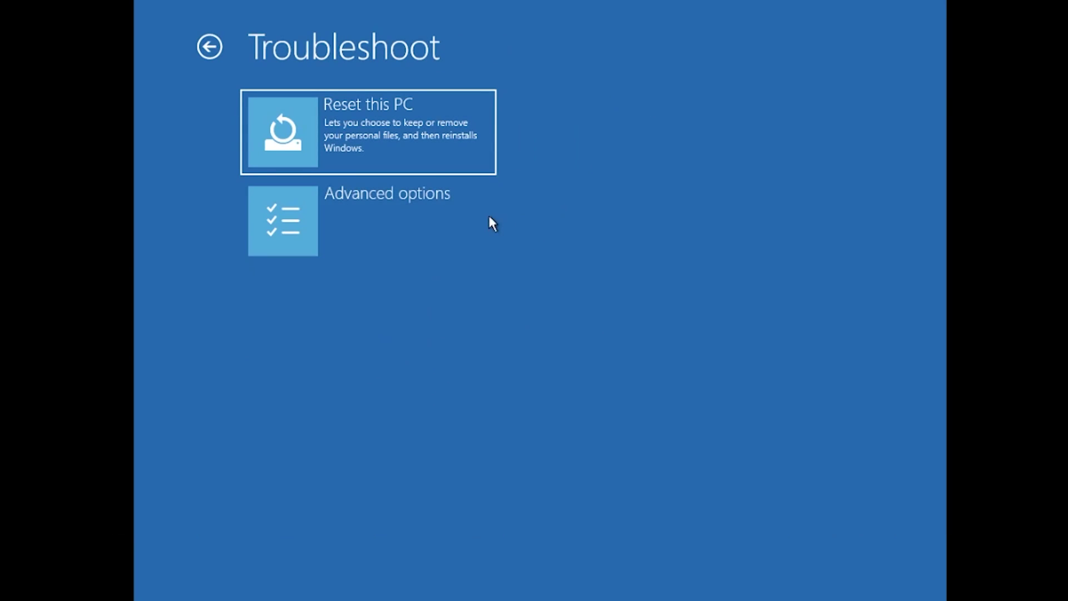
{"action": "left_click", "coordinate": [459, 221]}
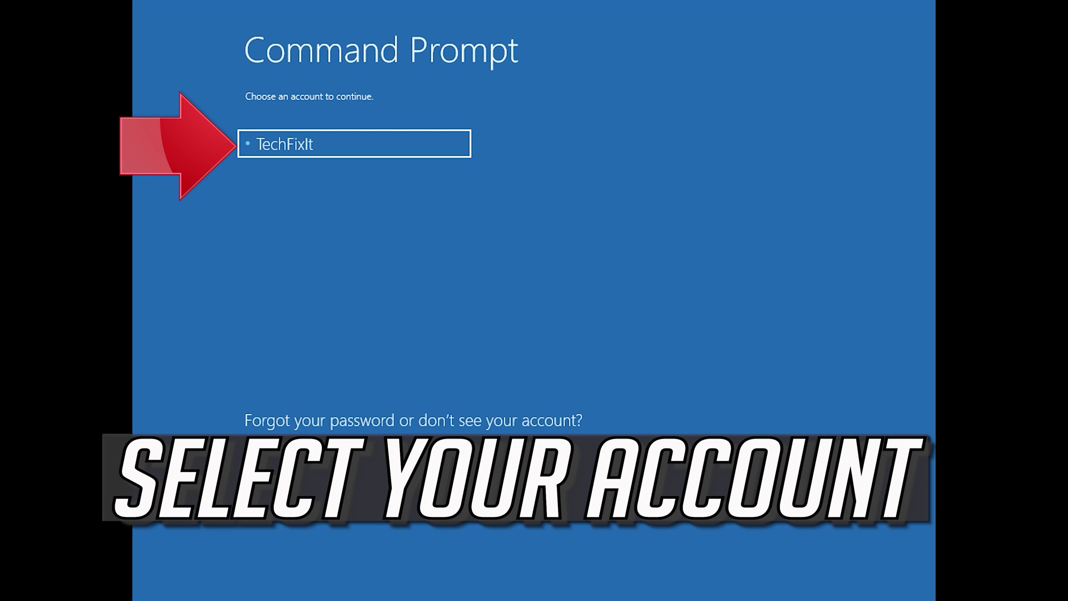
{"action": "left_click", "coordinate": [461, 145]}
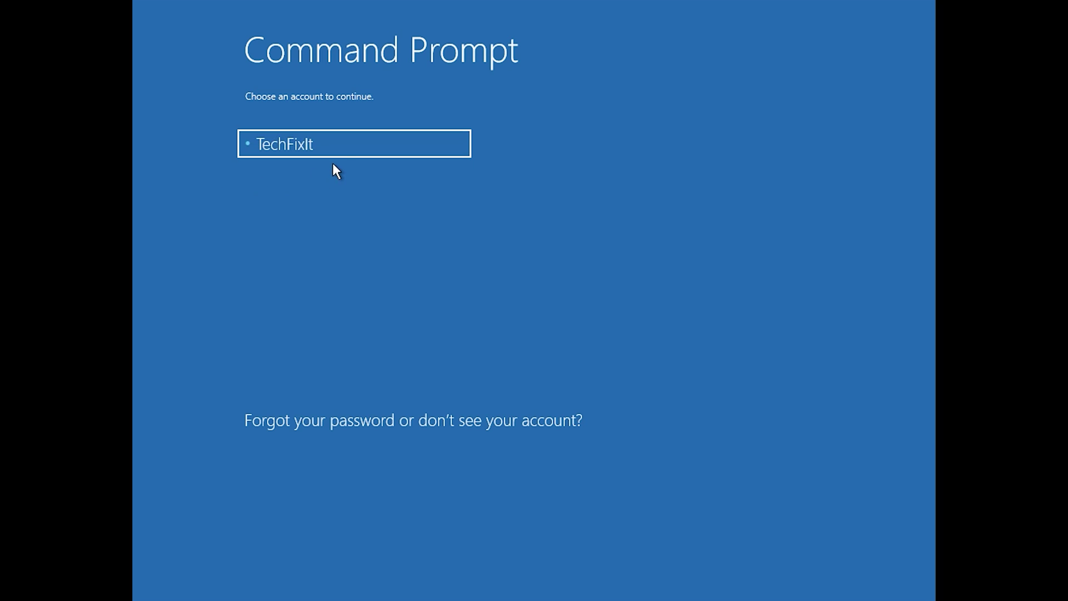
{"action": "left_click", "coordinate": [349, 149]}
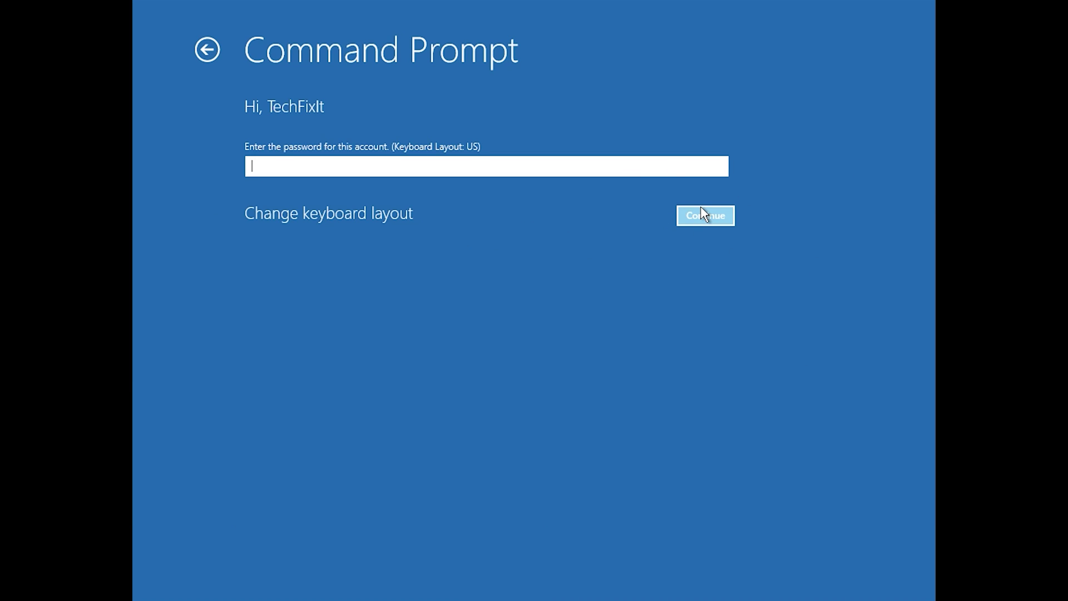
{"action": "left_click", "coordinate": [702, 211]}
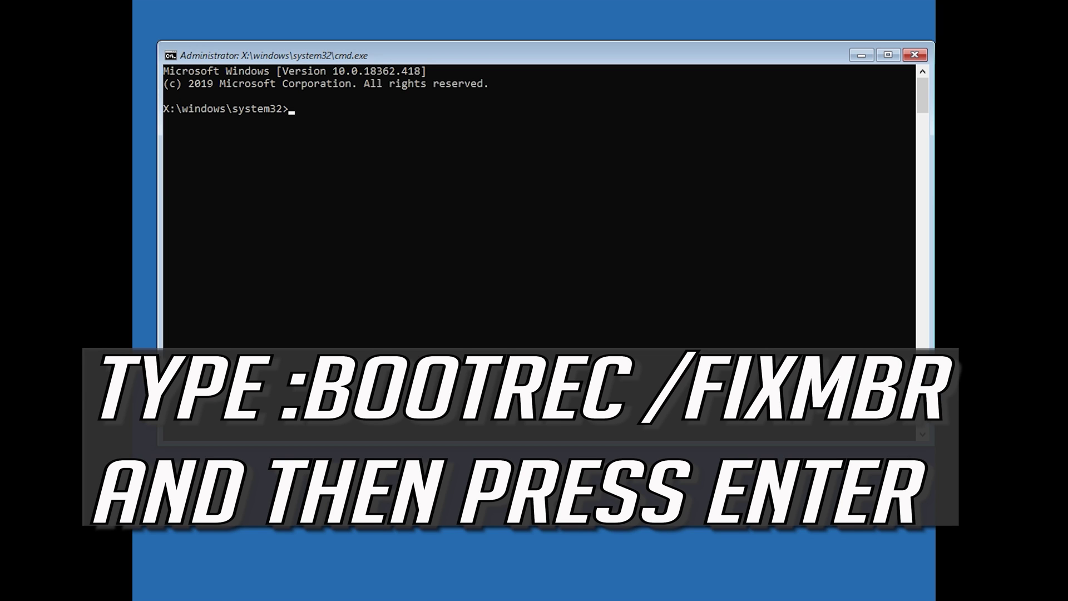
{"action": "type", "text": "bootrec /fixmbr"}
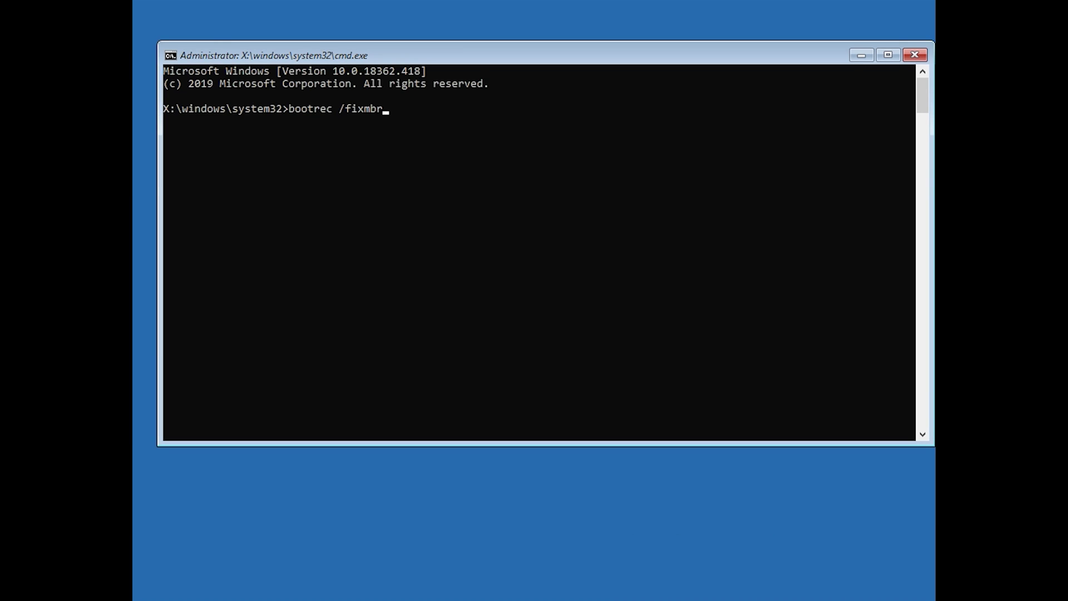
Step: Run bootrec /fixmbr successfully, then bootrec /fixboot, which returns Access is denied
{"action": "key", "text": "Return"}
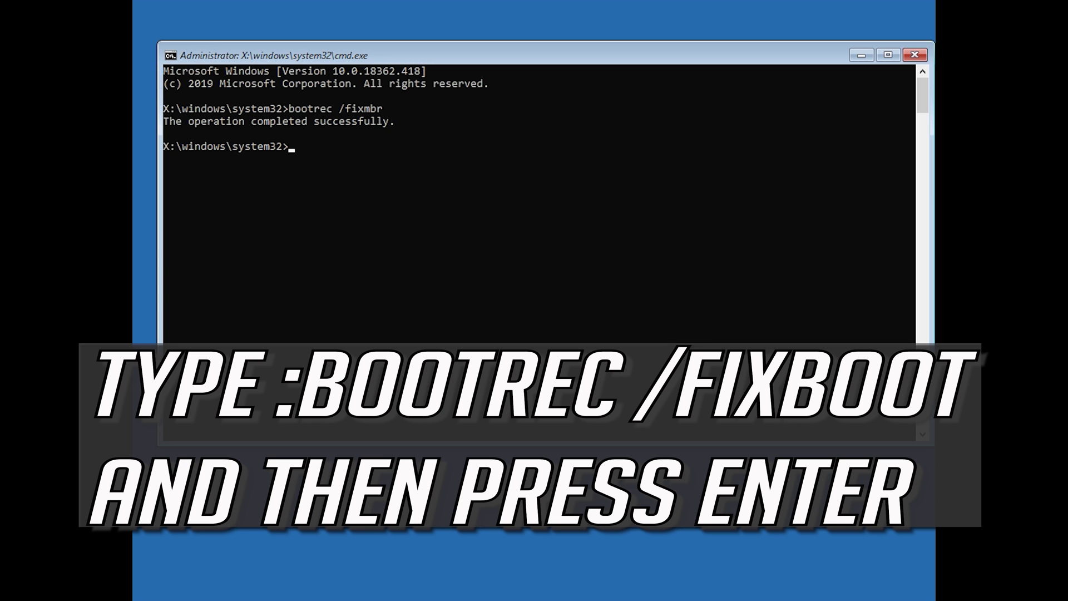
{"action": "type", "text": "bootrec /fixboot"}
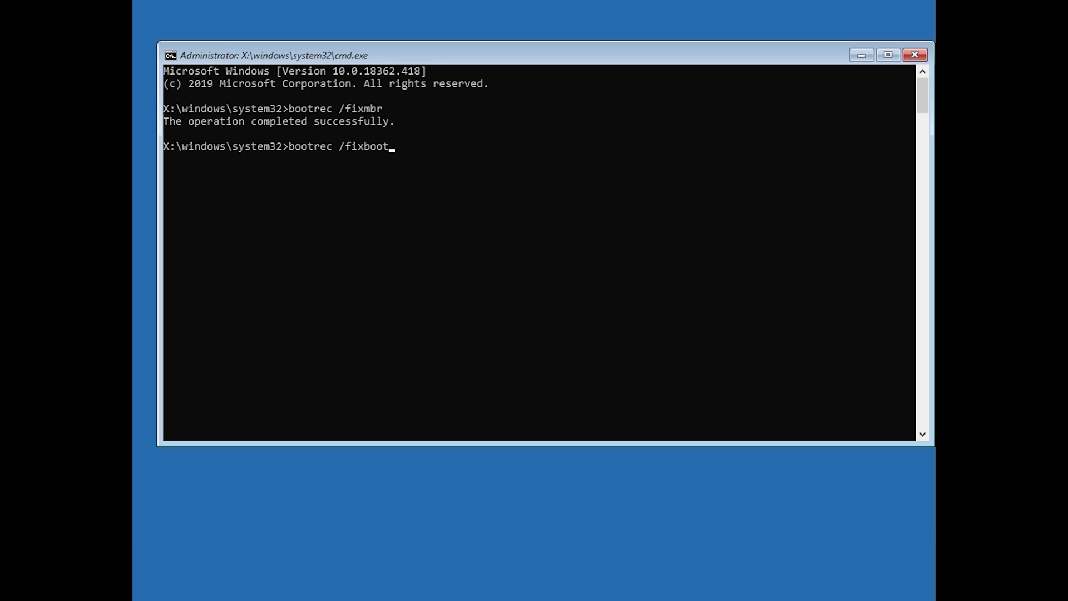
{"action": "key", "text": "Return"}
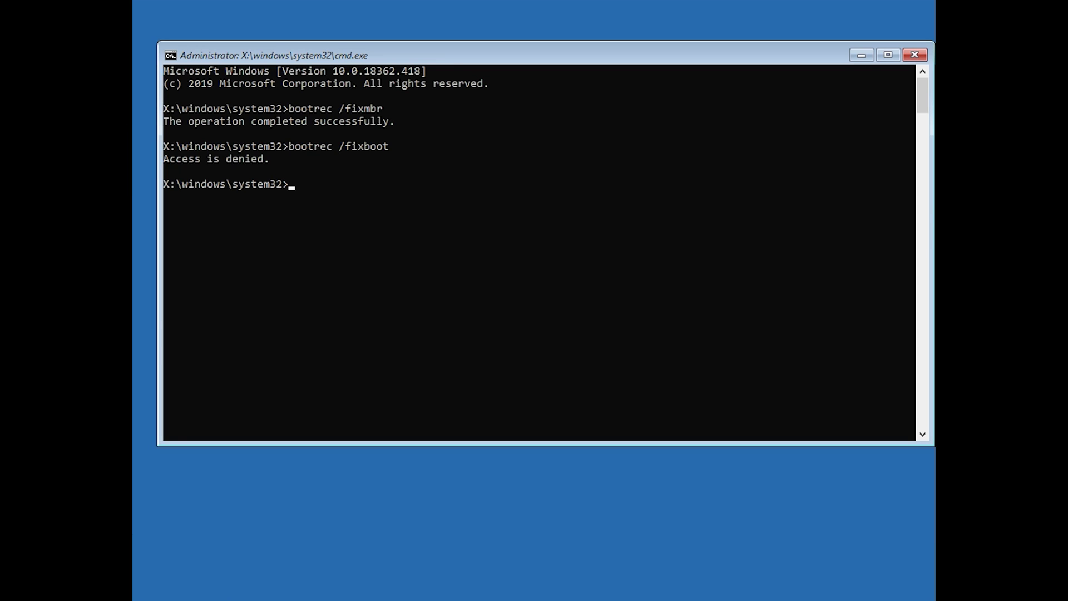
{"action": "type", "text": "boot"}
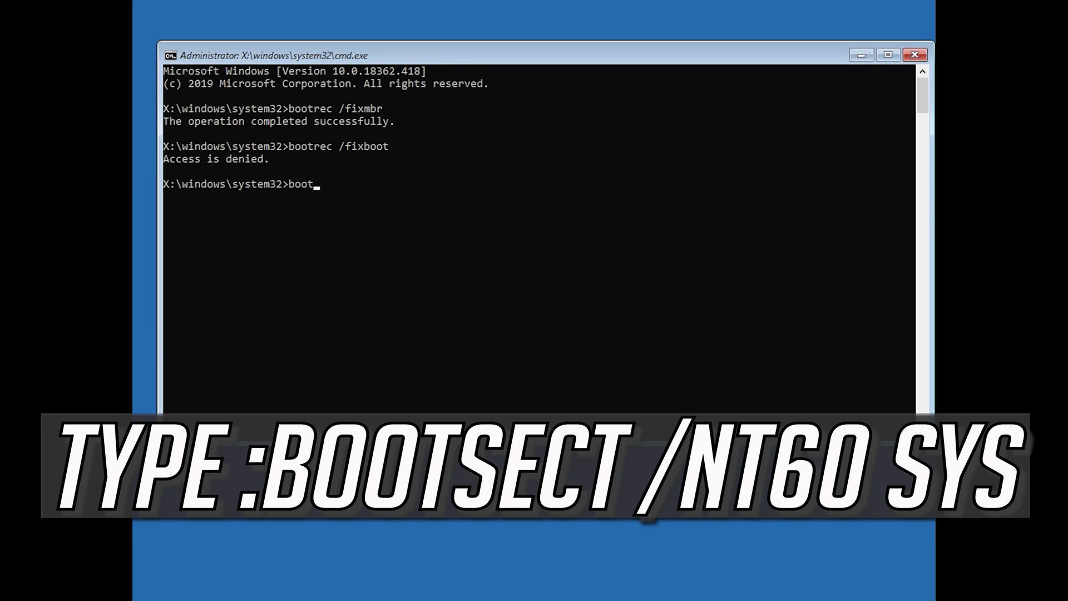
{"action": "type", "text": "sect /nt60 sys"}
Step: Update the boot code with bootsect /nt60 sys, then rerun bootrec /fixboot
{"action": "key", "text": "Return"}
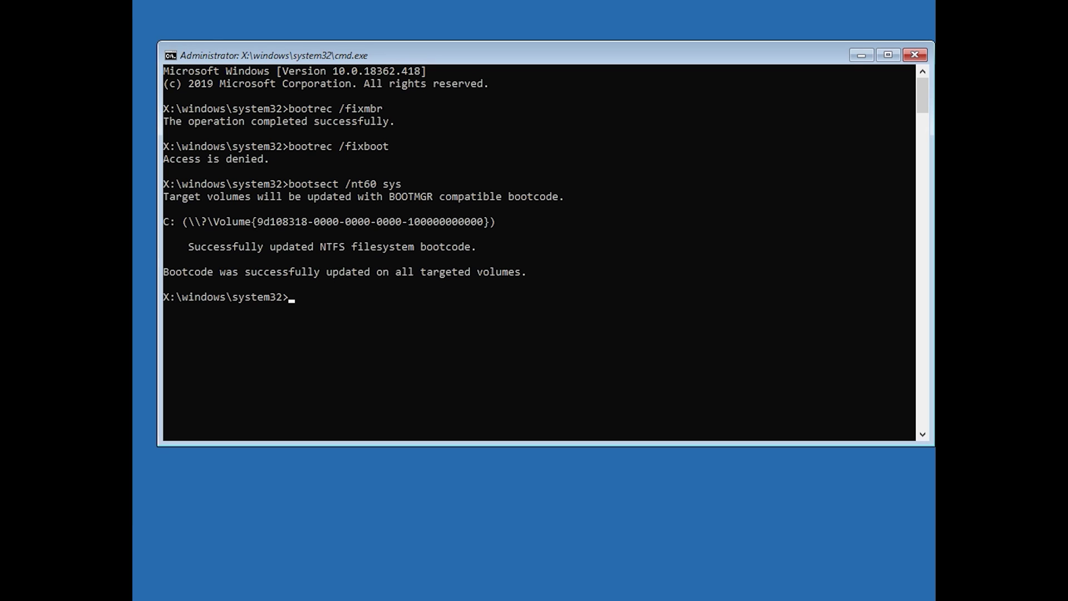
{"action": "type", "text": "boot"}
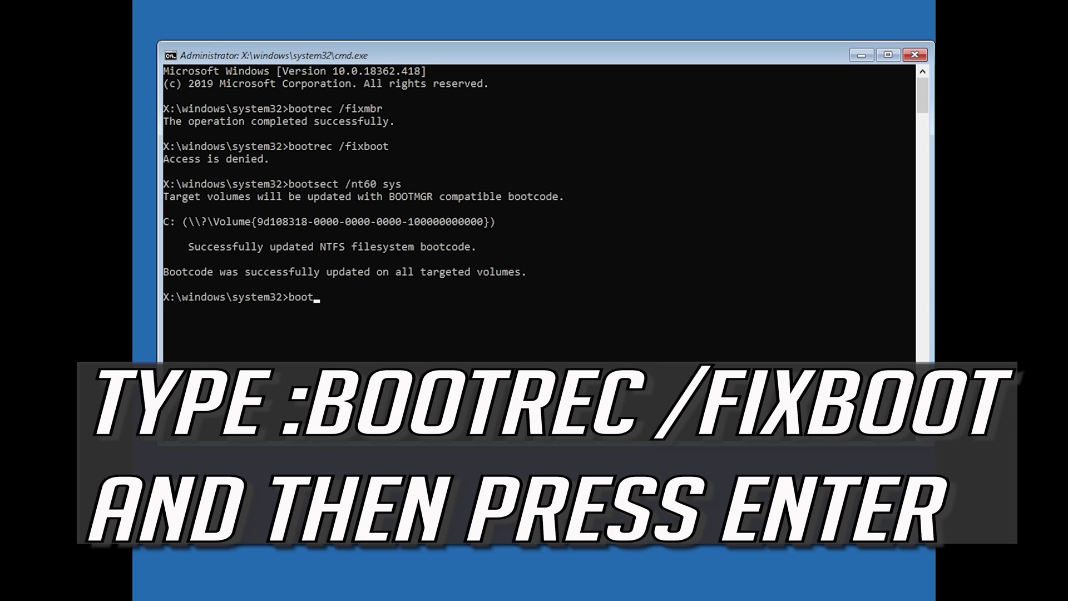
{"action": "type", "text": "rec /fixboot"}
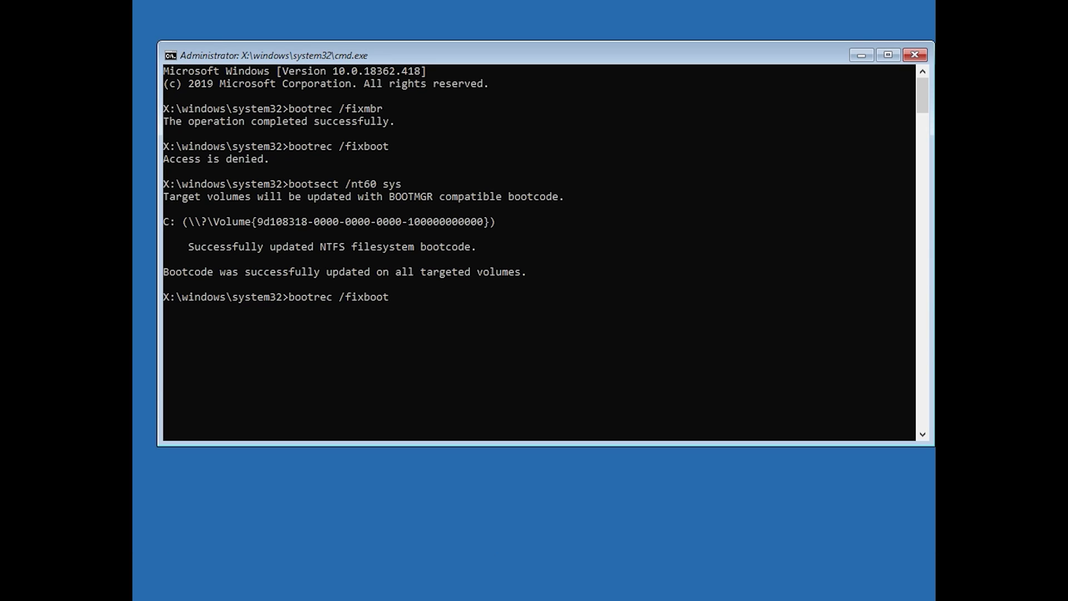
{"action": "key", "text": "Return"}
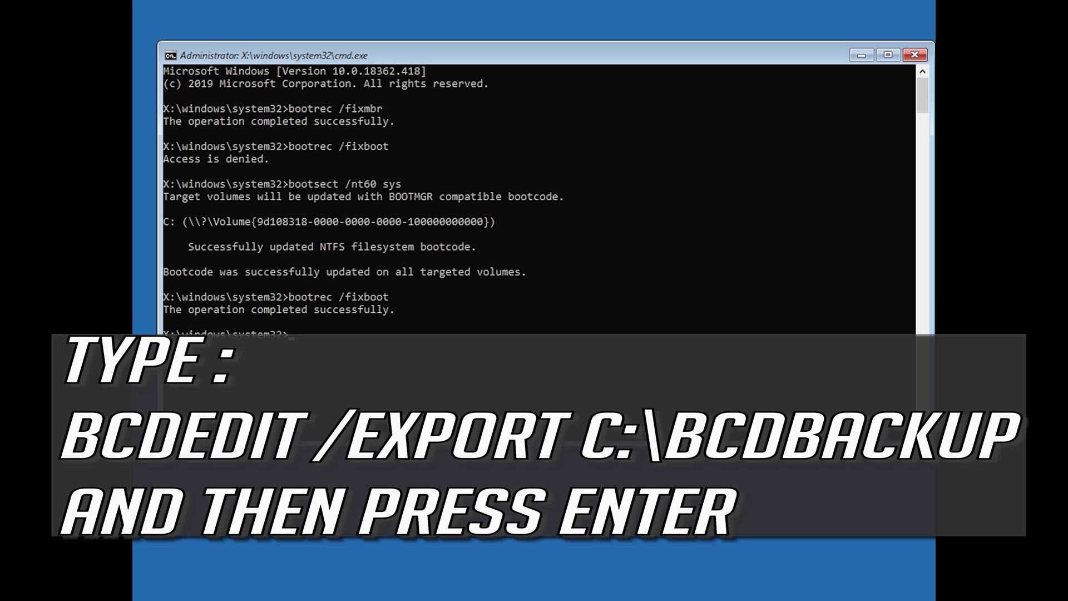
Step: Back up the BCD to c:\bcdbackup, then clear its attributes with attrib c:\boot\bcd -h -r -s
{"action": "type", "text": "bcdedit /export"}
{"action": "type", "text": "c:\\bcdbackup"}
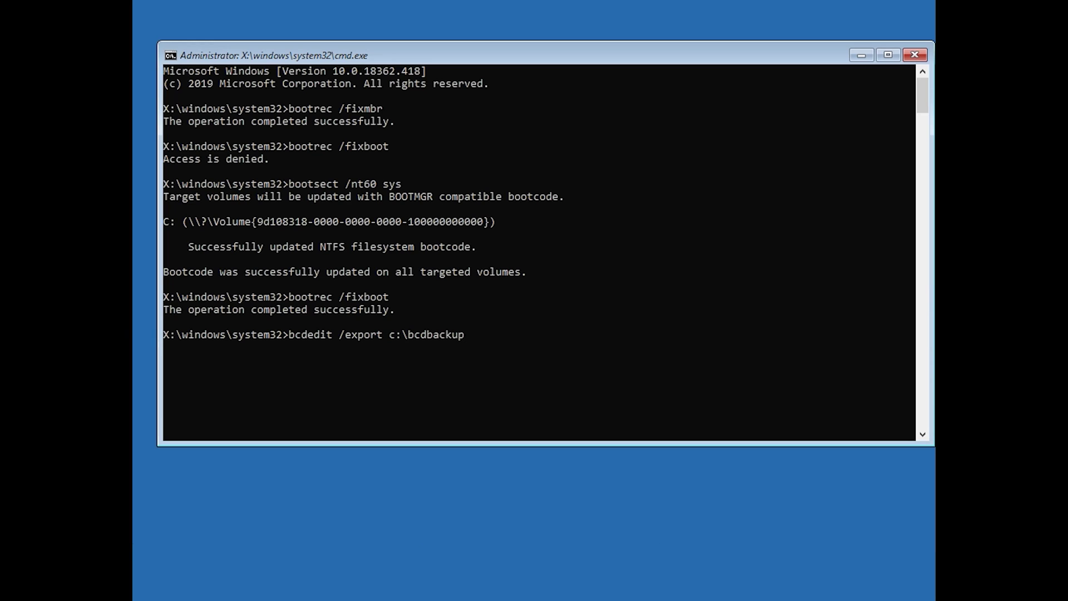
{"action": "key", "text": "Return"}
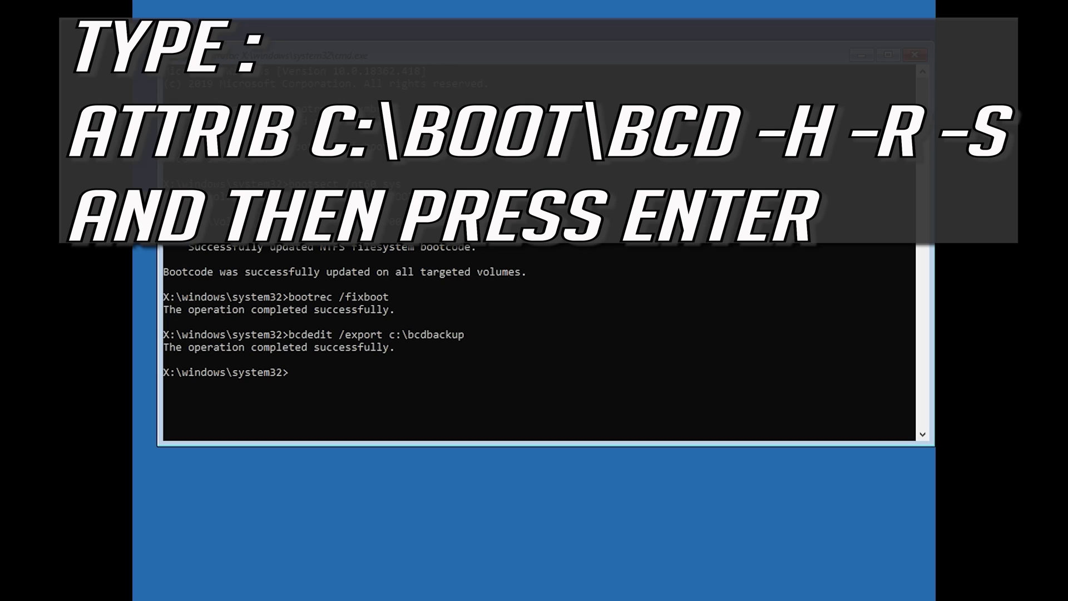
{"action": "type", "text": "attrib c:\\boot\\bcd"}
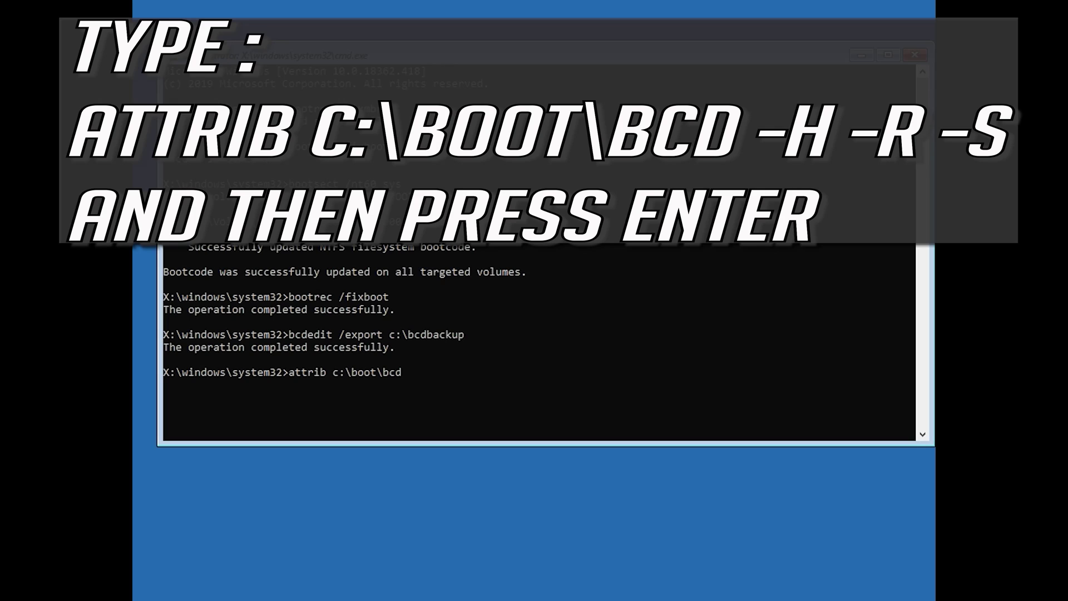
{"action": "type", "text": " -h -r -s"}
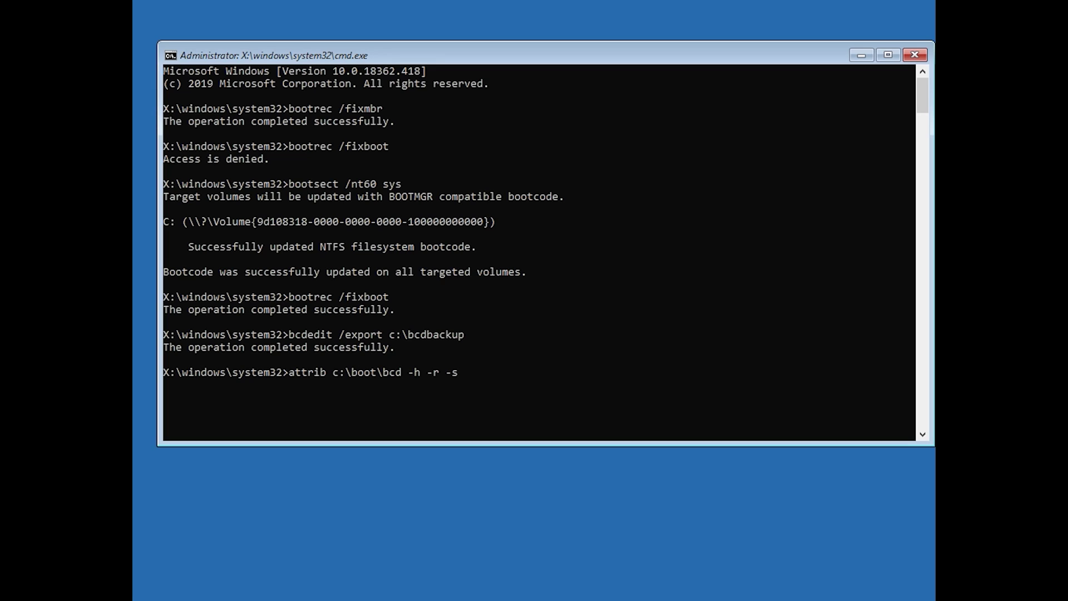
{"action": "key", "text": "Return"}
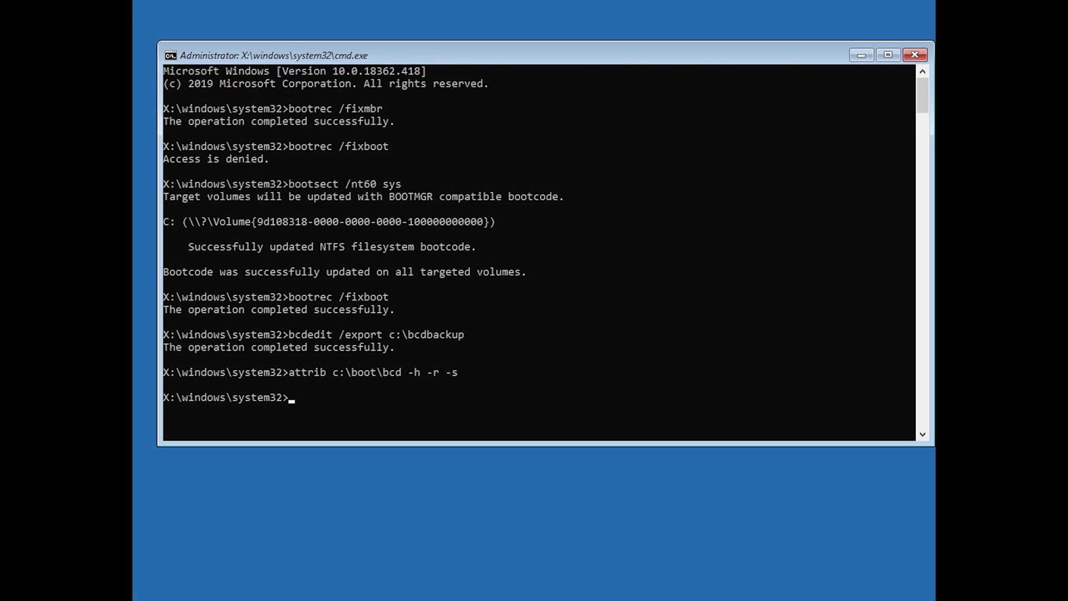
Step: Rename c:\boot\bcd to bcd.old with the ren command
{"action": "type", "text": "ren c"}
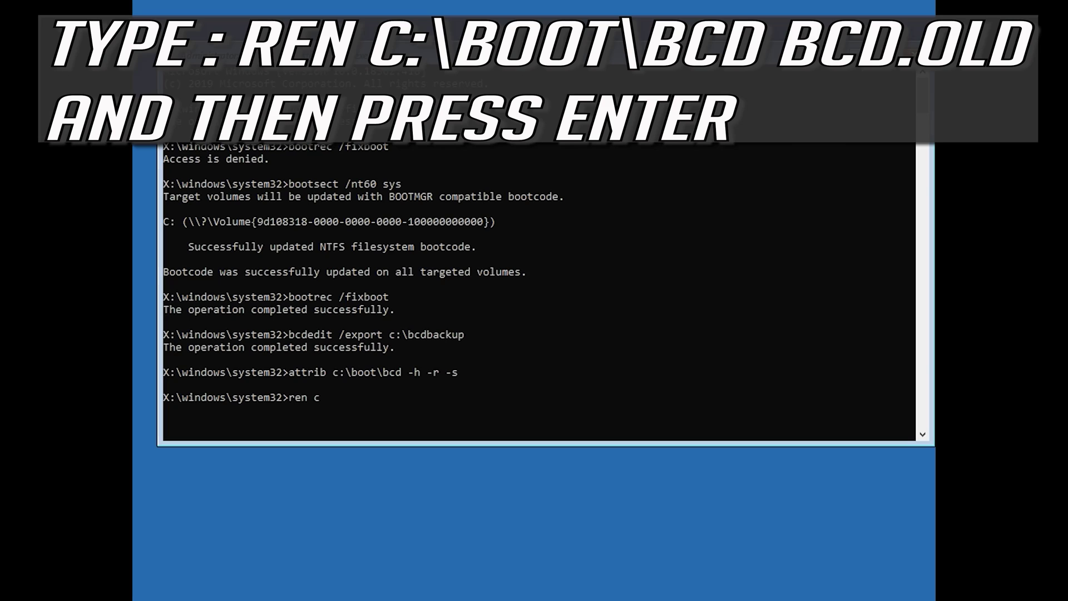
{"action": "type", "text": ":\\boot\\bcd bcd.old"}
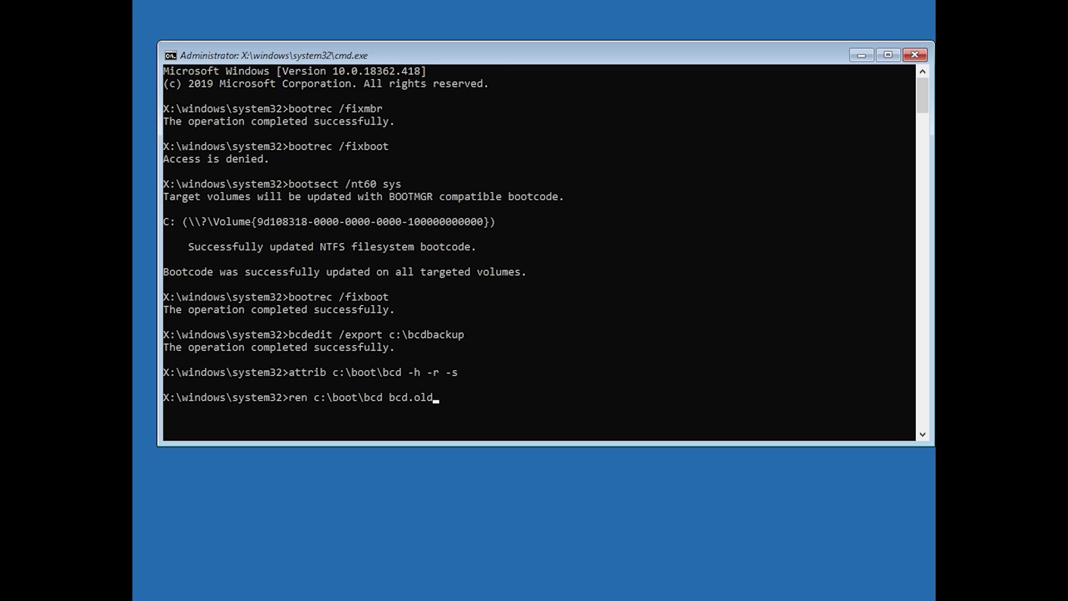
{"action": "key", "text": "Return"}
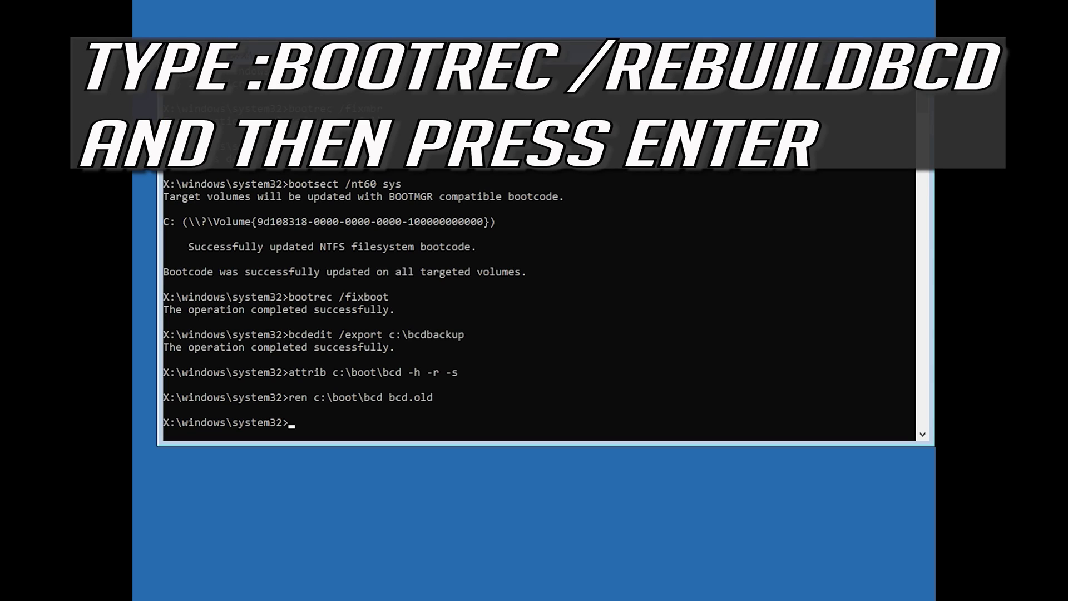
Step: Run bootrec /rebuildbcd and answer y to add D:\Windows to the boot list
{"action": "type", "text": "bootrec /rebuild"}
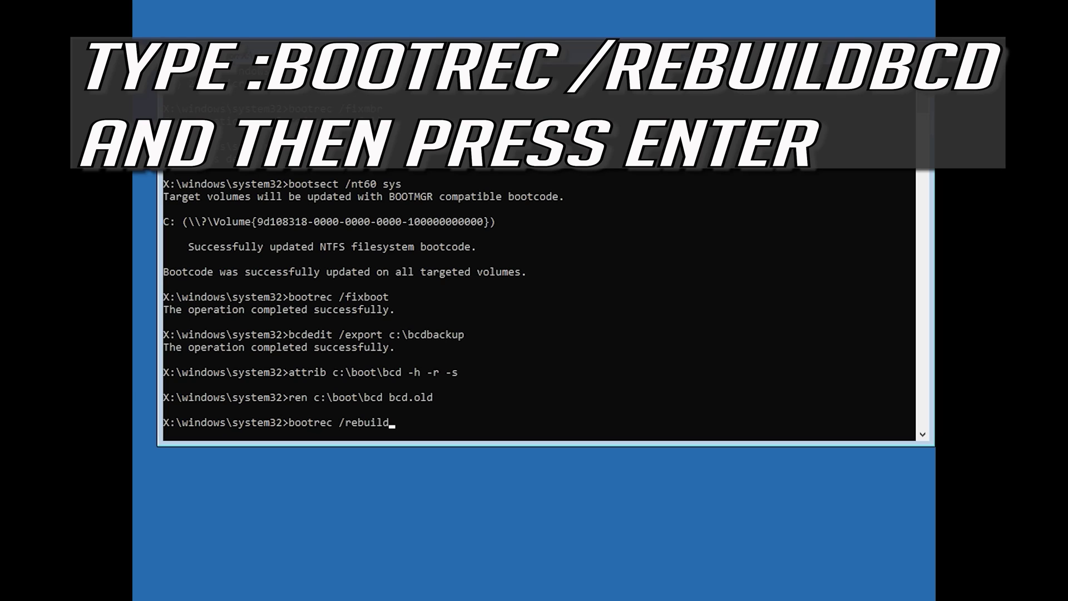
{"action": "type", "text": "bcd"}
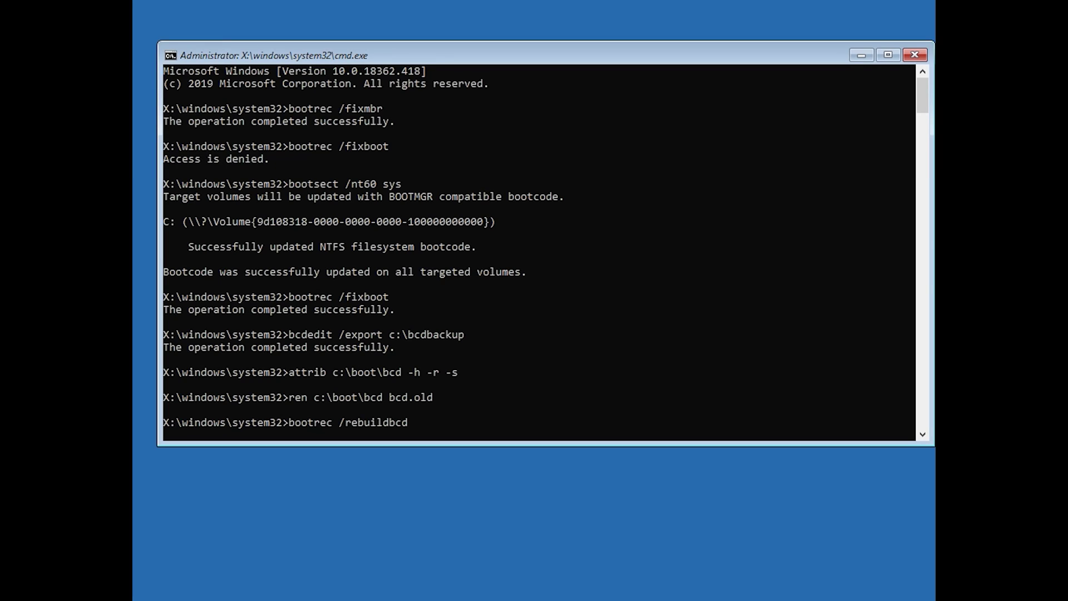
{"action": "key", "text": "Return"}
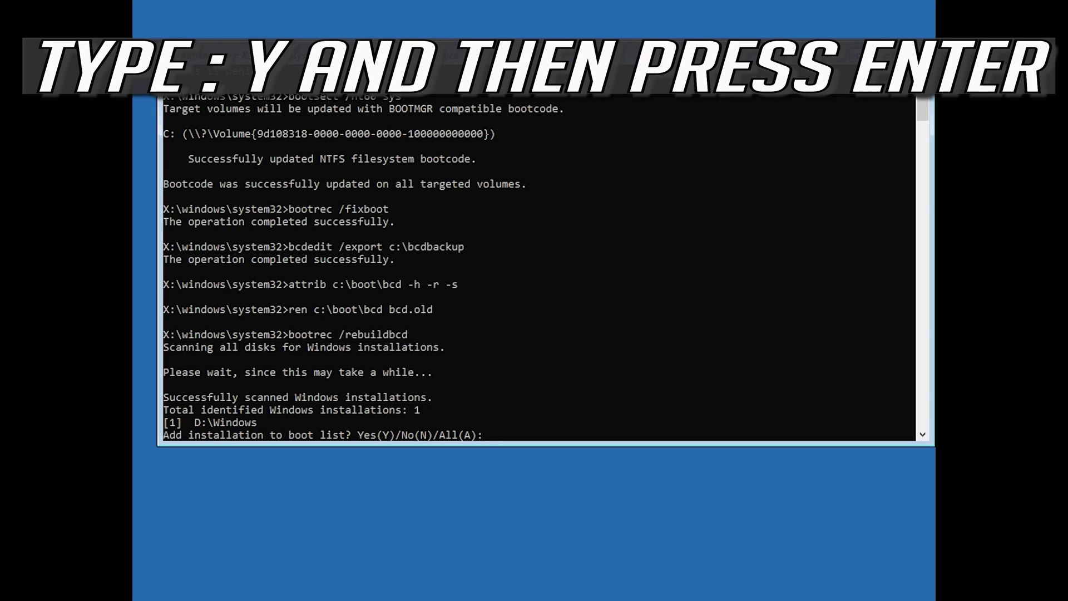
{"action": "type", "text": "y"}
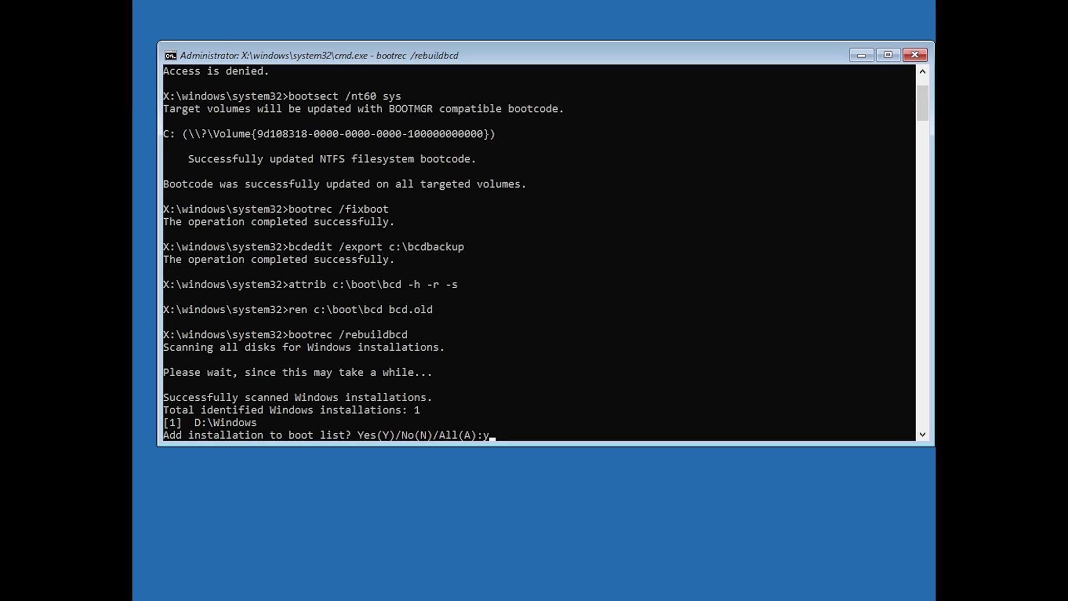
{"action": "key", "text": "Return"}
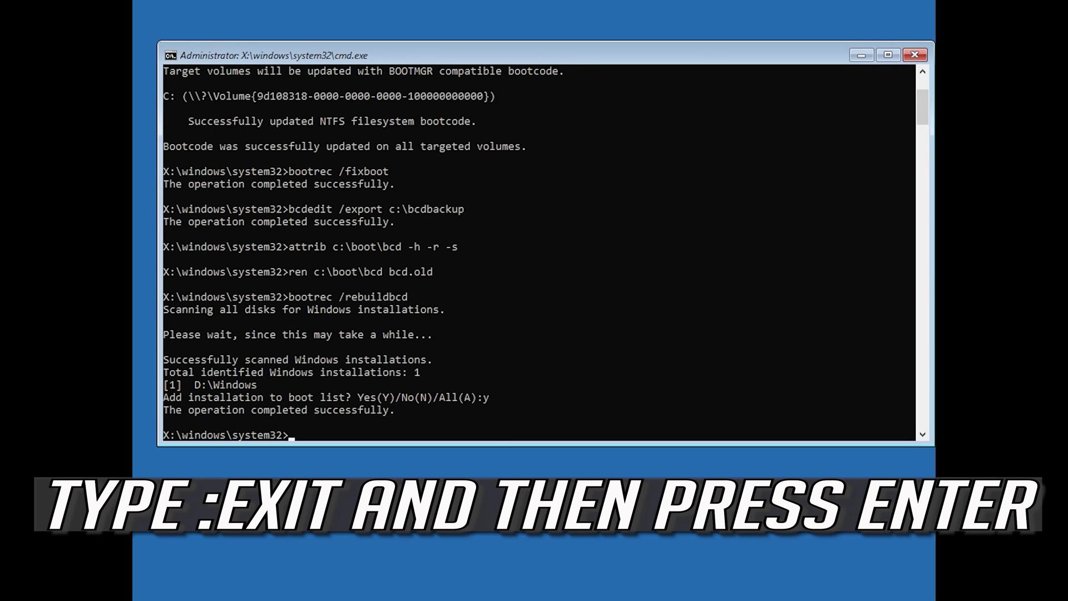
Step: Close Command Prompt with exit, returning to the Choose an option screen
{"action": "type", "text": "exit"}
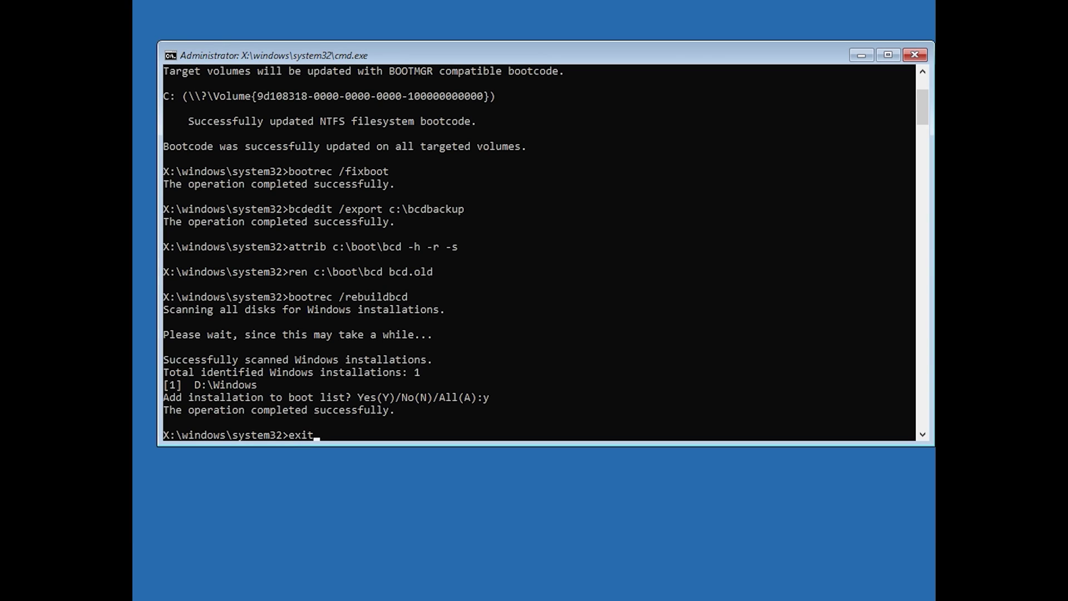
{"action": "key", "text": "Return"}
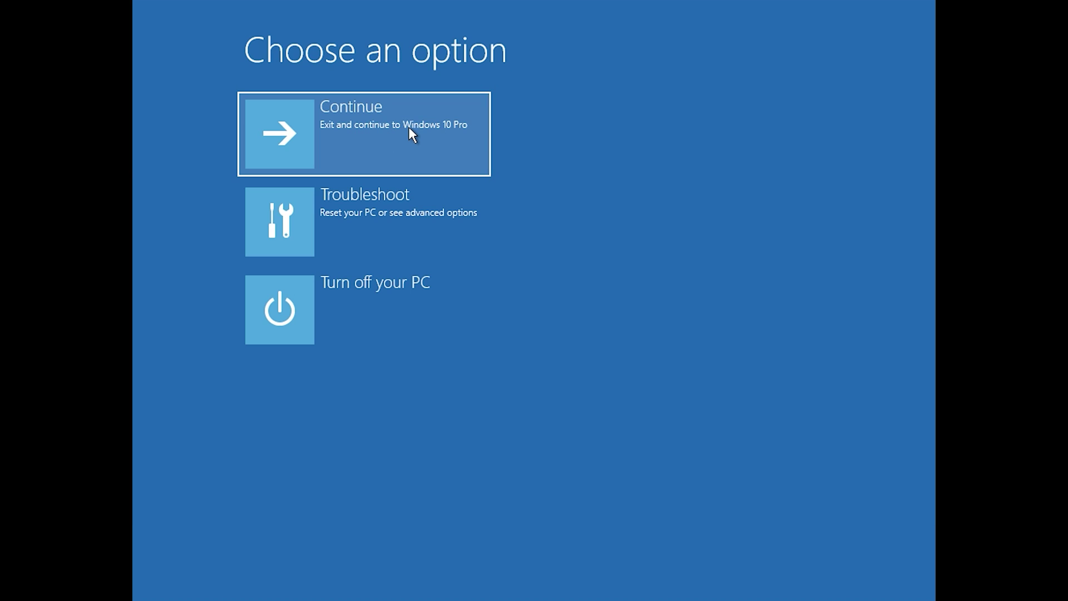
Step: Choose Continue to exit recovery and boot into Windows 10 Pro
{"action": "left_click", "coordinate": [409, 128]}
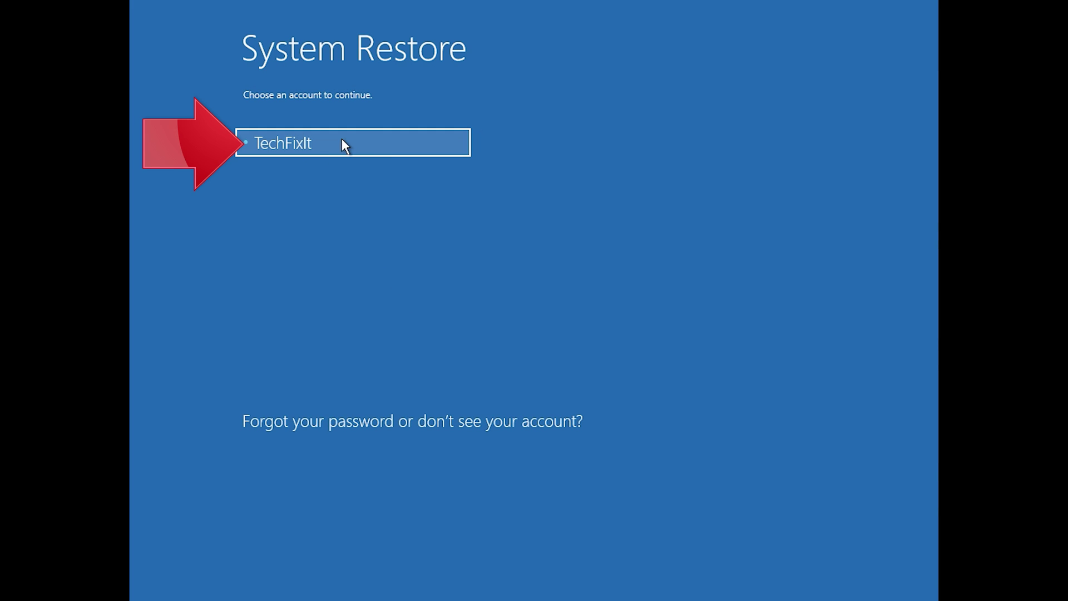
Step: Sign in with the selected account and its password, then advance to the restore point list
{"action": "left_click", "coordinate": [364, 140]}
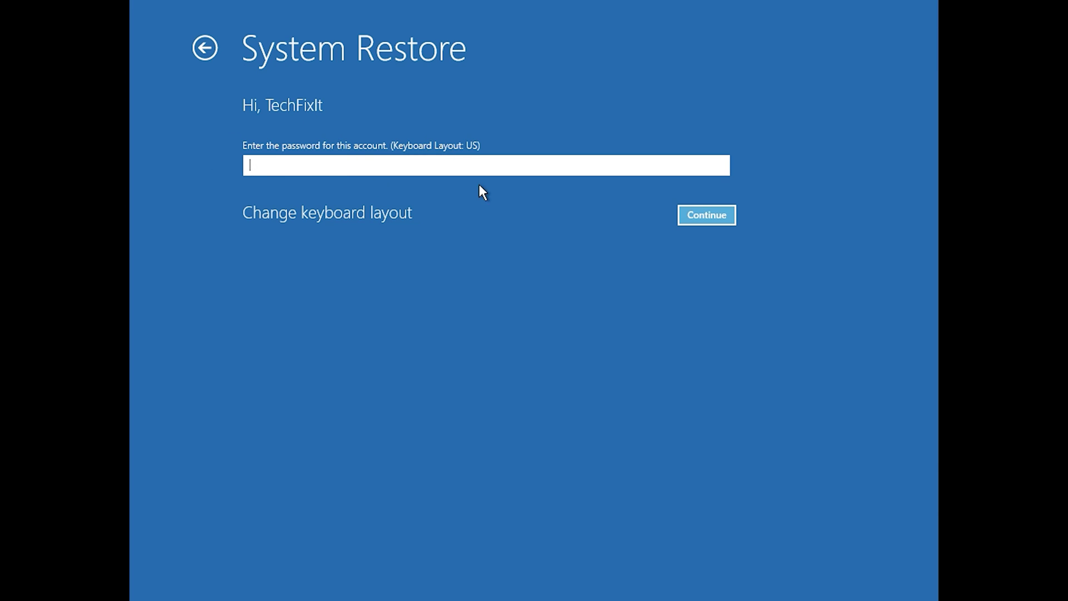
{"action": "left_click", "coordinate": [695, 217]}
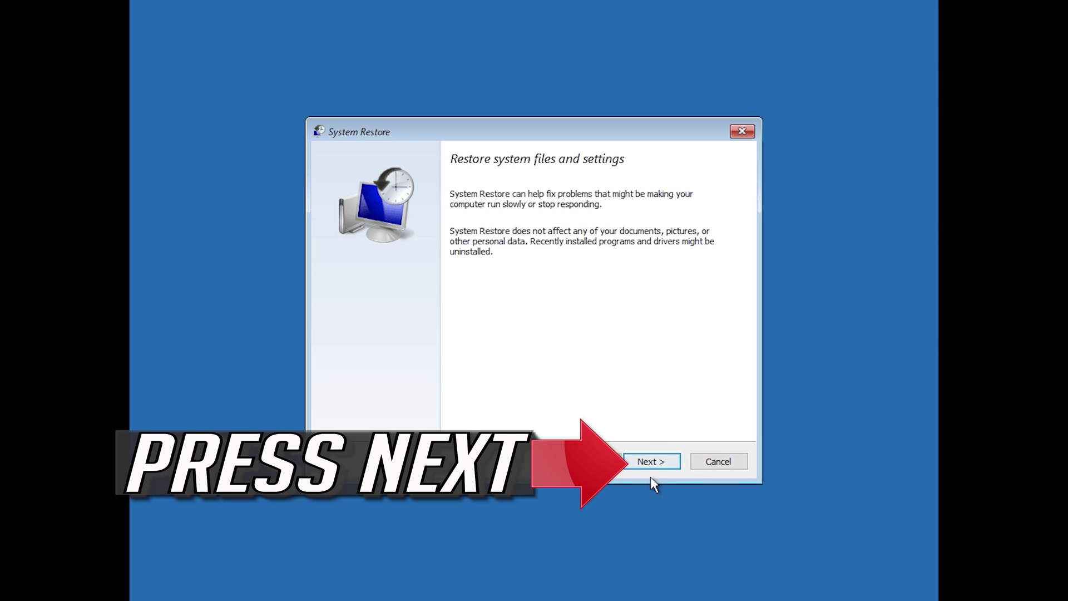
{"action": "left_click", "coordinate": [652, 460]}
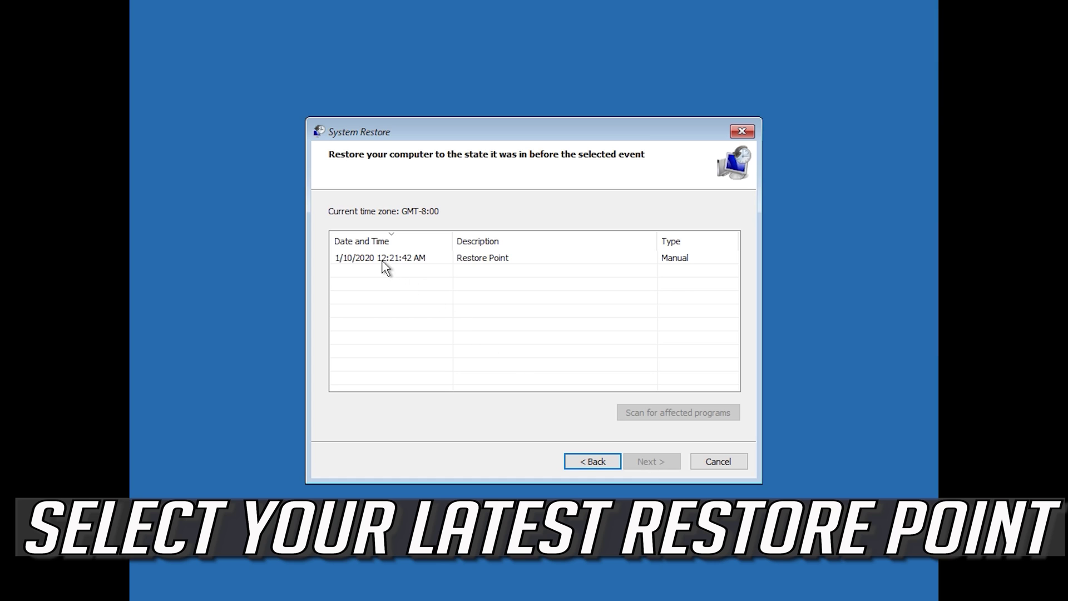
Step: Select the 1/10/2020 12:21:42 AM restore point and confirm that the restore should start
{"action": "left_click", "coordinate": [368, 259]}
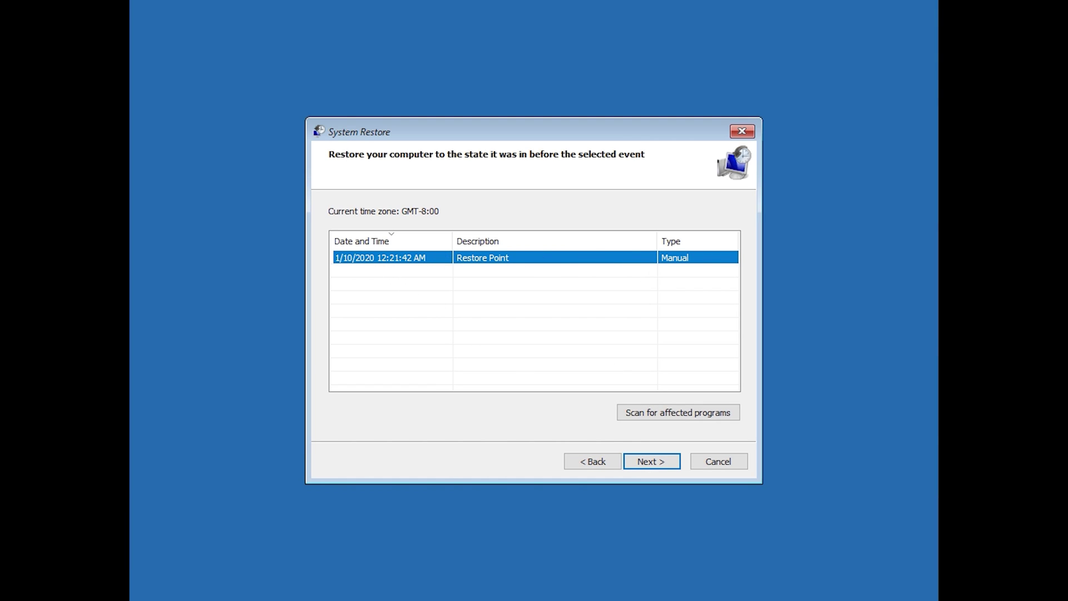
{"action": "left_click", "coordinate": [658, 471]}
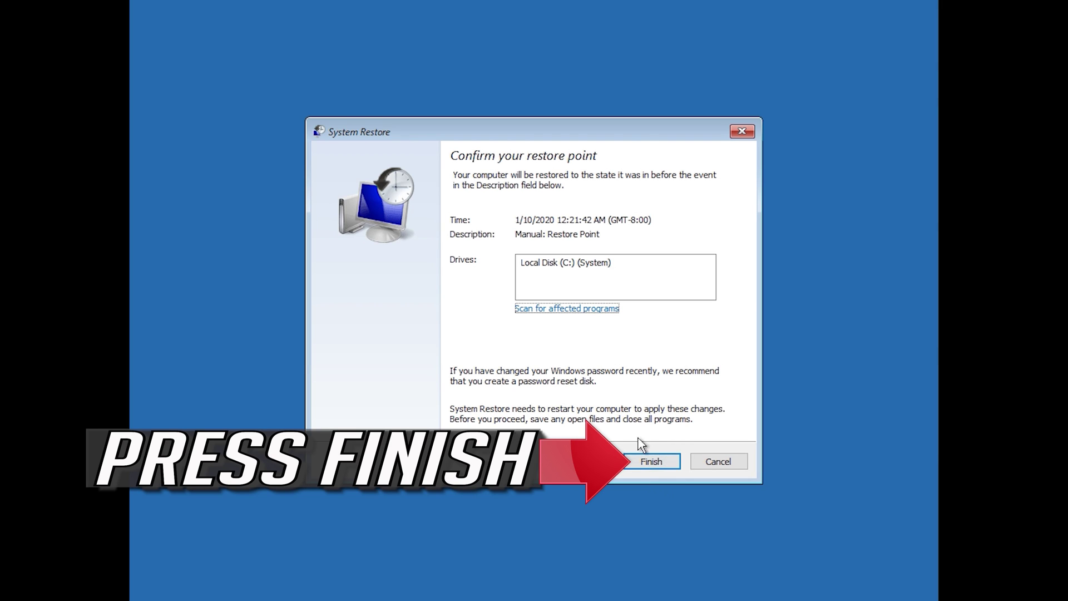
{"action": "left_click", "coordinate": [655, 472]}
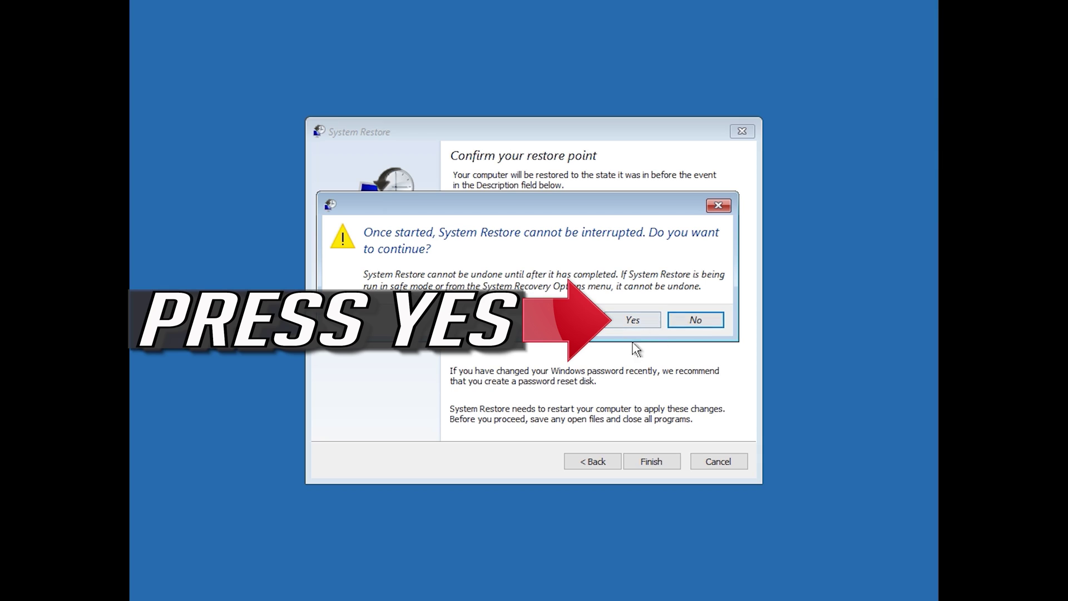
{"action": "left_click", "coordinate": [632, 322]}
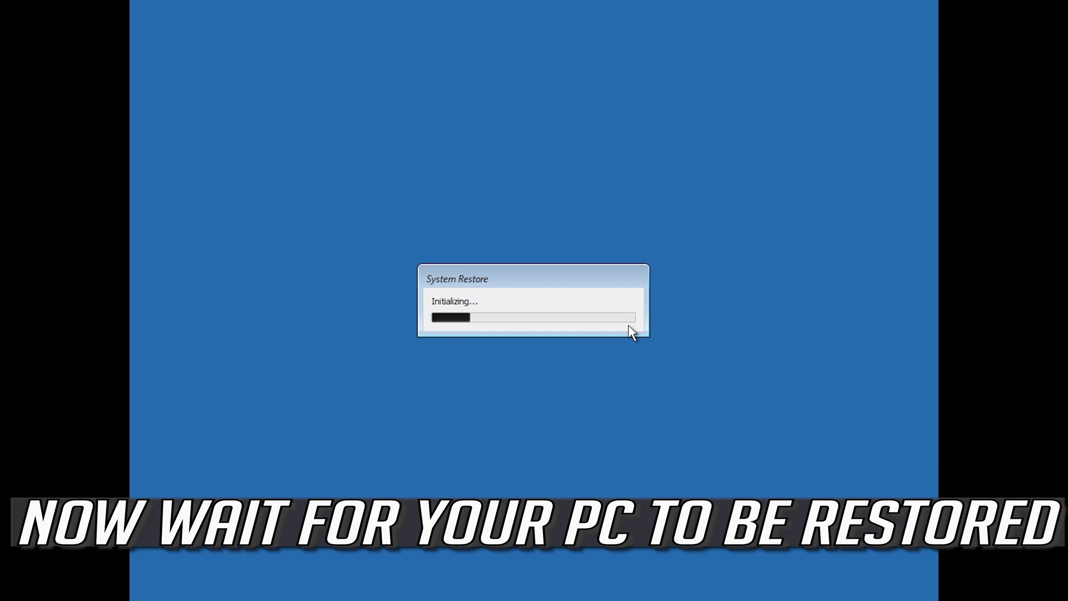